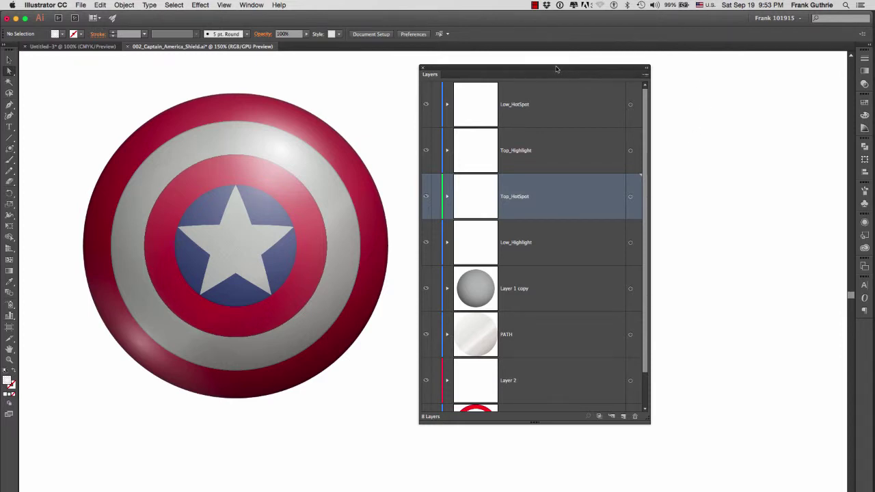
Expand Low_HotSpot and rename its unnamed <Path> sublayer to 'Name', keeping Low_HotSpot's name
{"action": "scroll", "coordinate": [647, 113], "scroll_direction": "down", "scroll_amount": 1}
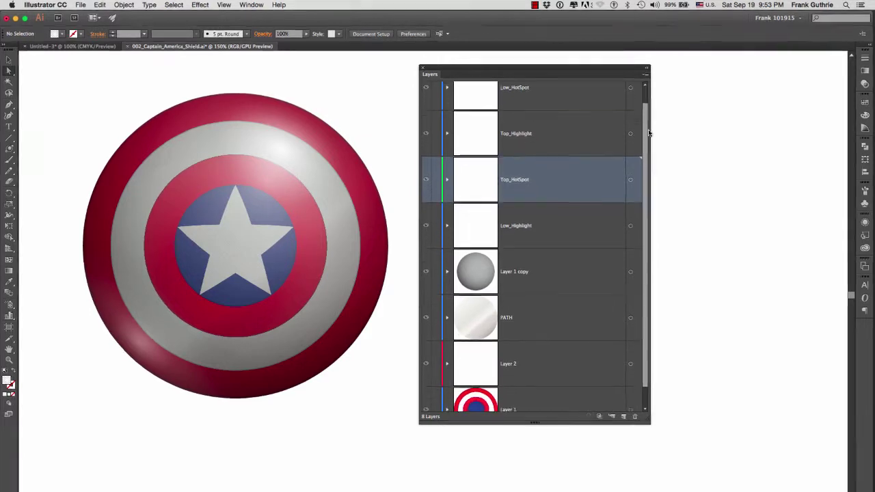
{"action": "scroll", "coordinate": [601, 113], "scroll_direction": "up", "scroll_amount": 1}
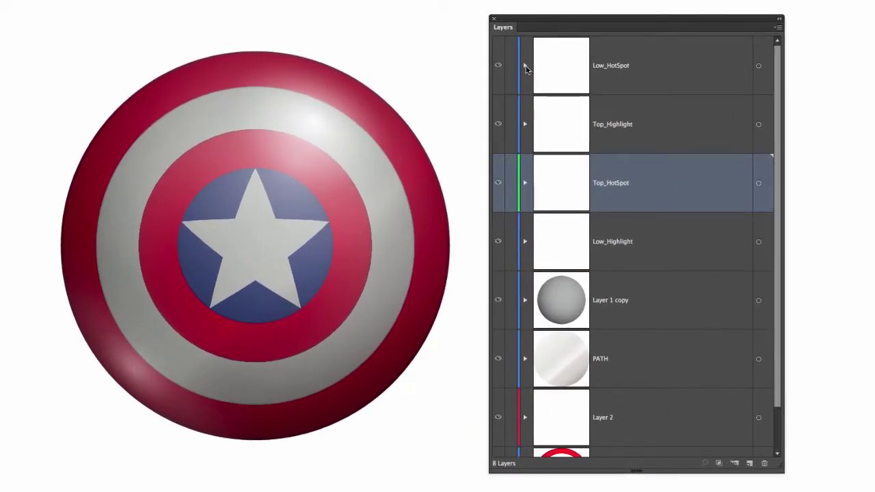
{"action": "left_click", "coordinate": [525, 66]}
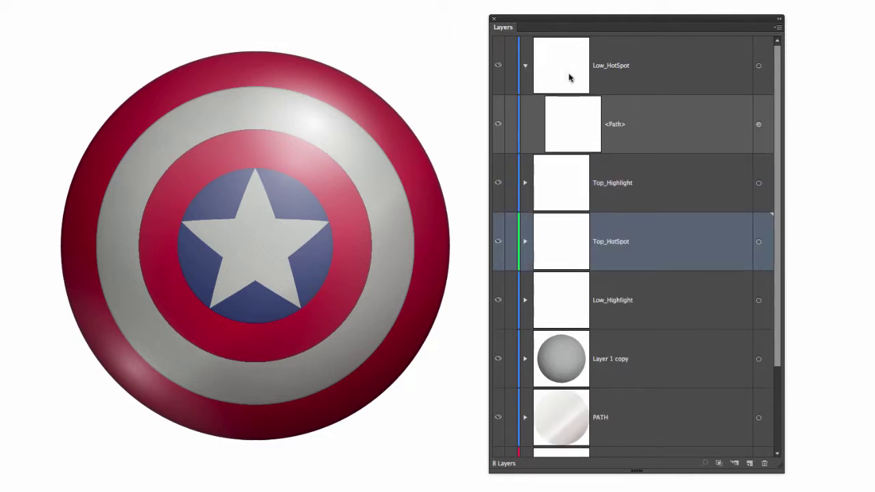
{"action": "double_click", "coordinate": [615, 126]}
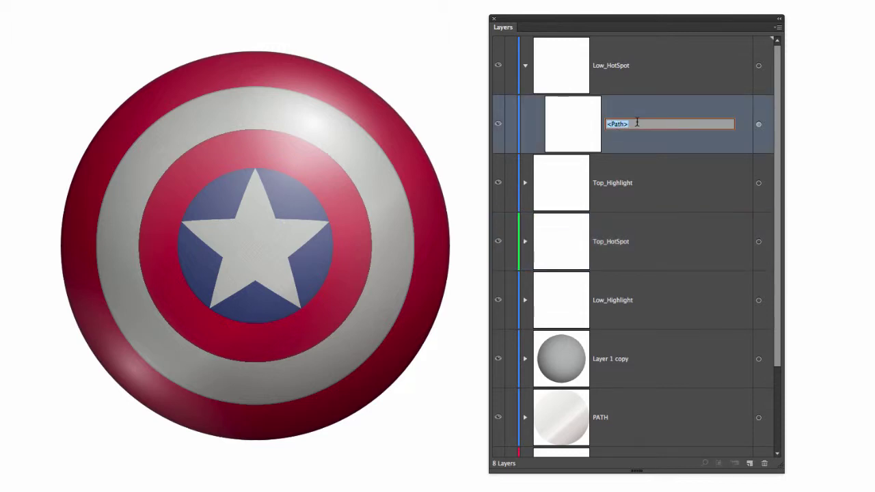
{"action": "type", "text": "Name"}
{"action": "key", "text": "Return"}
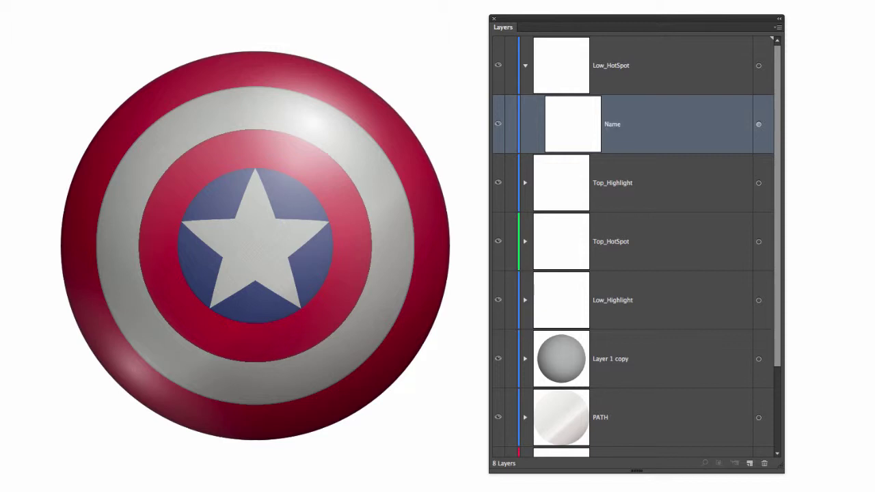
{"action": "double_click", "coordinate": [609, 64]}
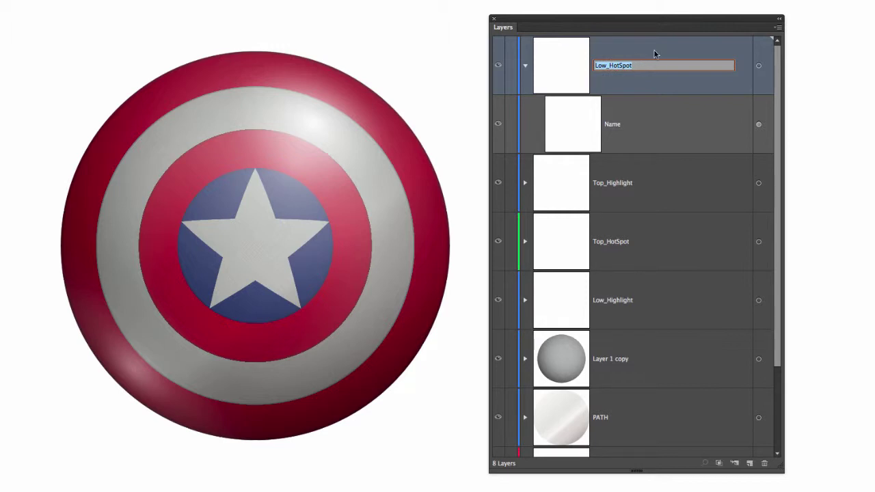
{"action": "key", "text": "Return"}
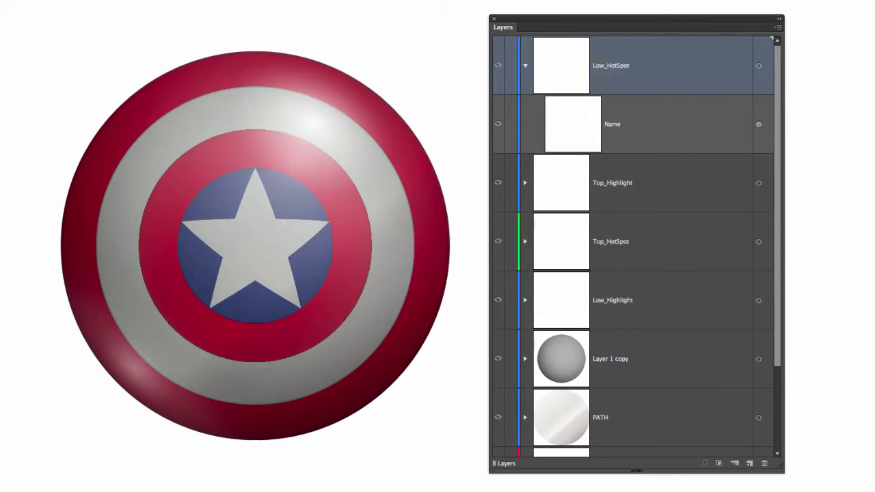
Target the Name sublayer's artwork, make it the active layer, then reselect the shield at the star
{"action": "left_click_drag", "start_coordinate": [473, 10], "coordinate": [288, 167]}
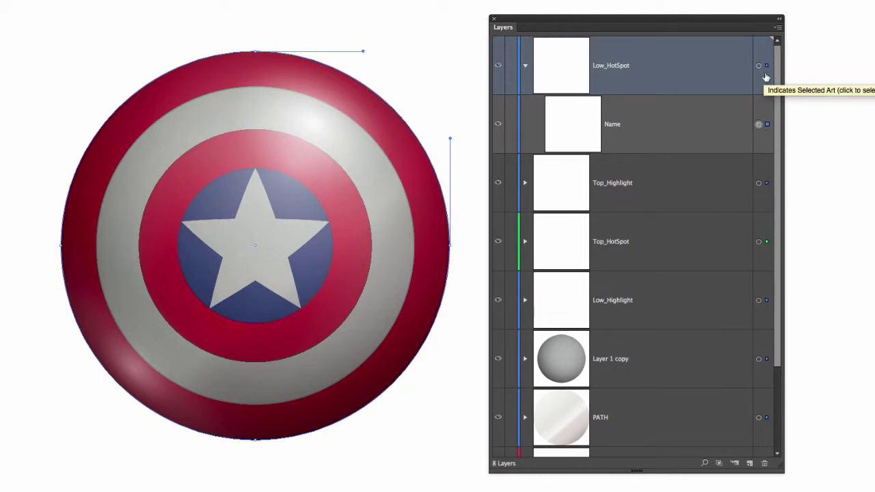
{"action": "left_click", "coordinate": [759, 125]}
{"action": "left_click", "coordinate": [686, 124]}
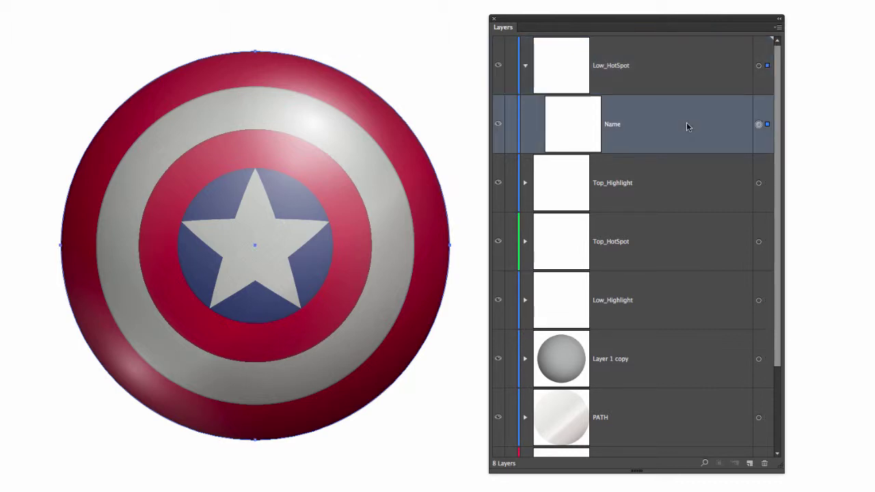
{"action": "left_click", "coordinate": [427, 55]}
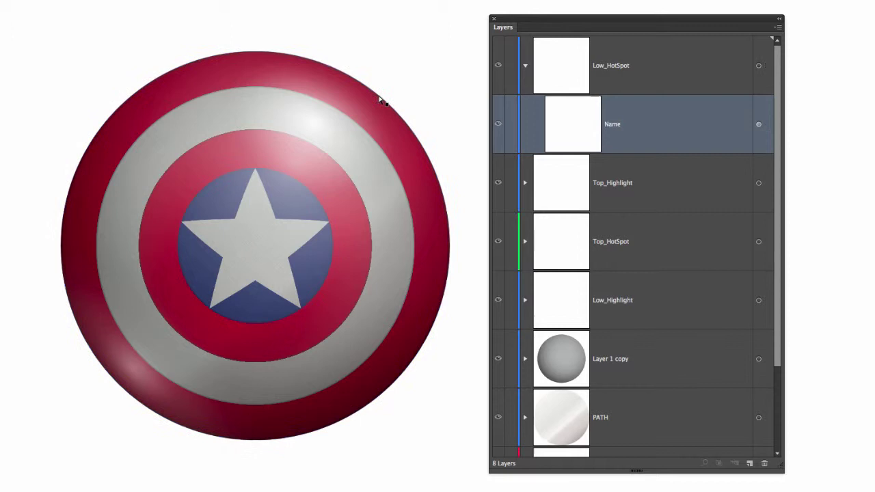
{"action": "left_click", "coordinate": [258, 244]}
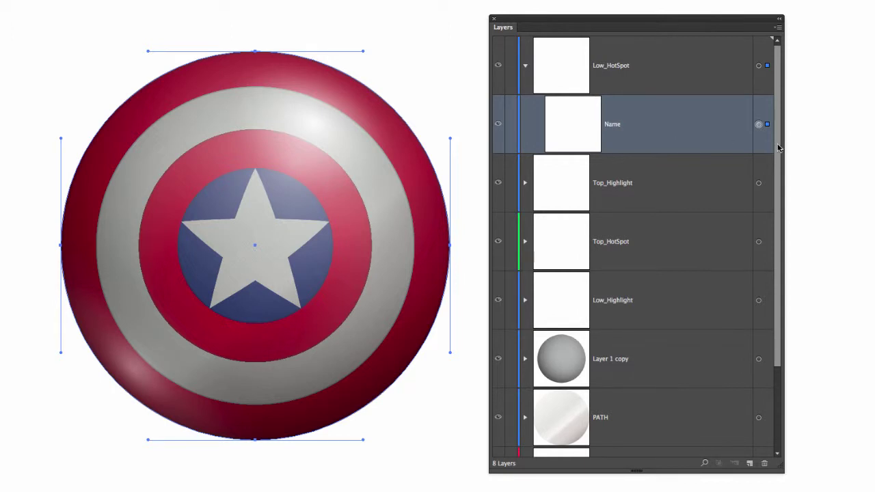
{"action": "scroll", "coordinate": [773, 212], "scroll_direction": "down", "scroll_amount": 5}
{"action": "scroll", "coordinate": [773, 209], "scroll_direction": "up", "scroll_amount": 5}
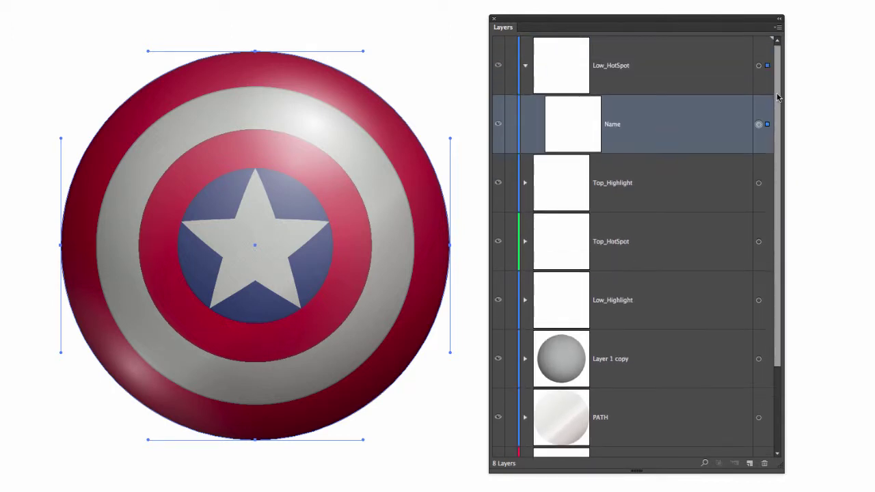
Hide the Name sublayer after comparing it on and off, then make Layer 1 copy active
{"action": "left_click", "coordinate": [498, 125]}
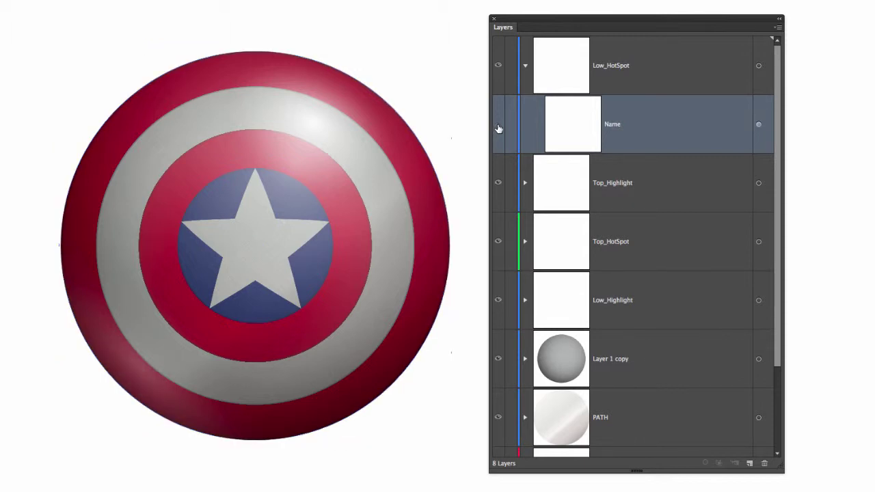
{"action": "left_click", "coordinate": [497, 126]}
{"action": "left_click", "coordinate": [499, 127]}
{"action": "left_click", "coordinate": [498, 128]}
{"action": "left_click", "coordinate": [498, 129]}
{"action": "left_click", "coordinate": [498, 129]}
{"action": "left_click", "coordinate": [498, 130]}
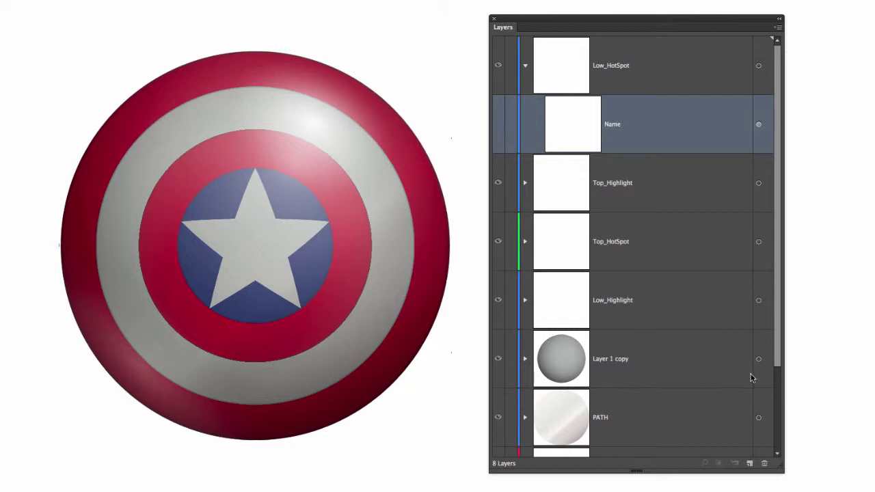
{"action": "left_click", "coordinate": [714, 366]}
{"action": "scroll", "coordinate": [774, 334], "scroll_direction": "down", "scroll_amount": 3}
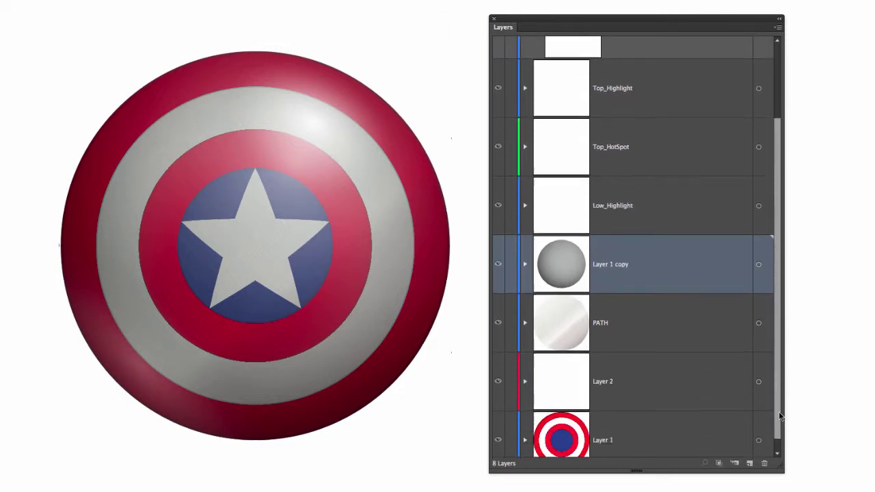
Undo a stray shift of the shaded shield copy and drag Layer 1 copy above Low_Highlight
{"action": "left_click", "coordinate": [758, 255]}
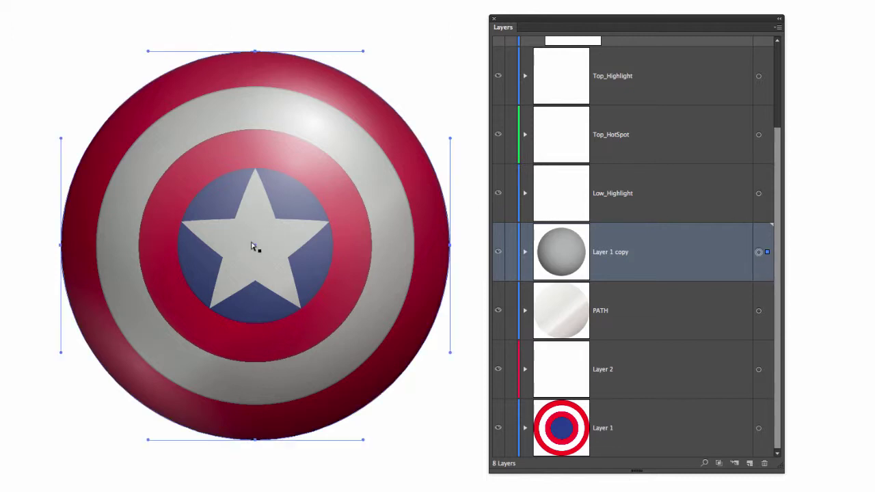
{"action": "left_click_drag", "start_coordinate": [254, 249], "coordinate": [215, 238]}
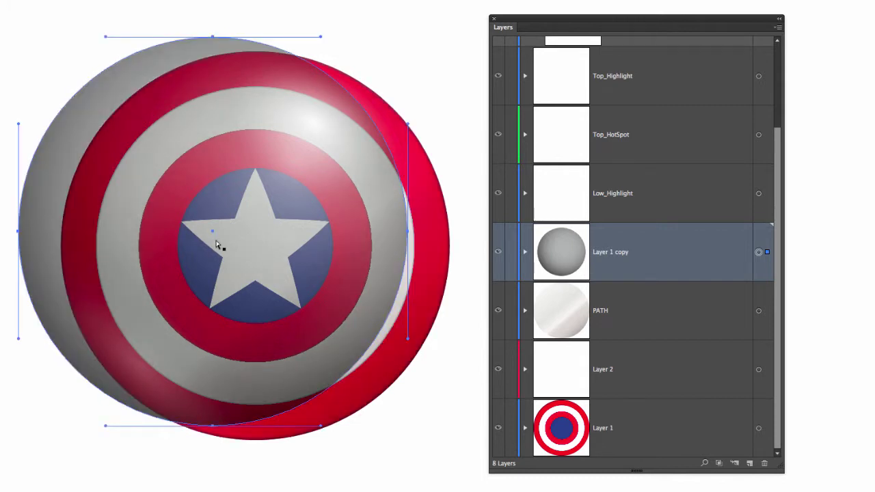
{"action": "key", "text": "ctrl+z"}
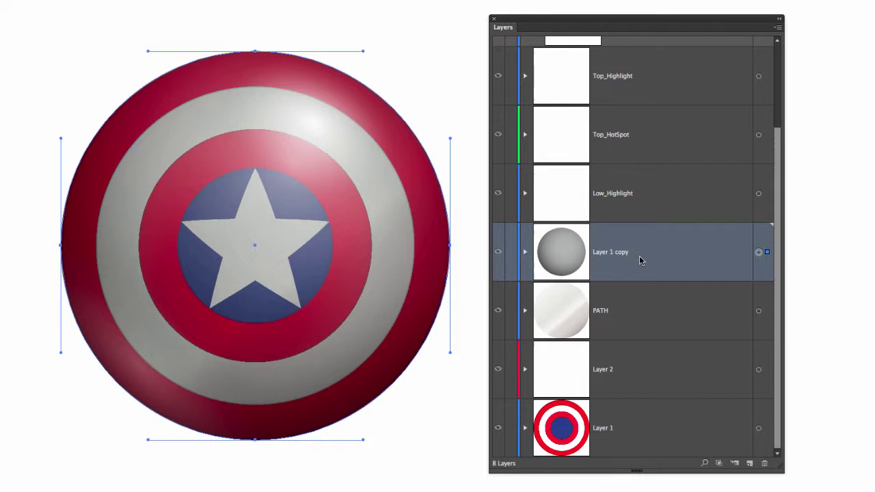
{"action": "left_click_drag", "start_coordinate": [639, 256], "coordinate": [682, 166]}
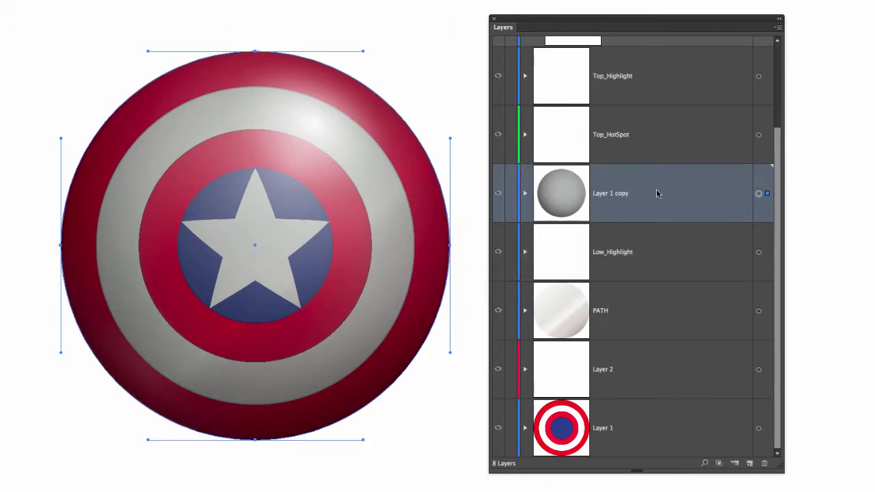
{"action": "left_click_drag", "start_coordinate": [656, 193], "coordinate": [654, 247]}
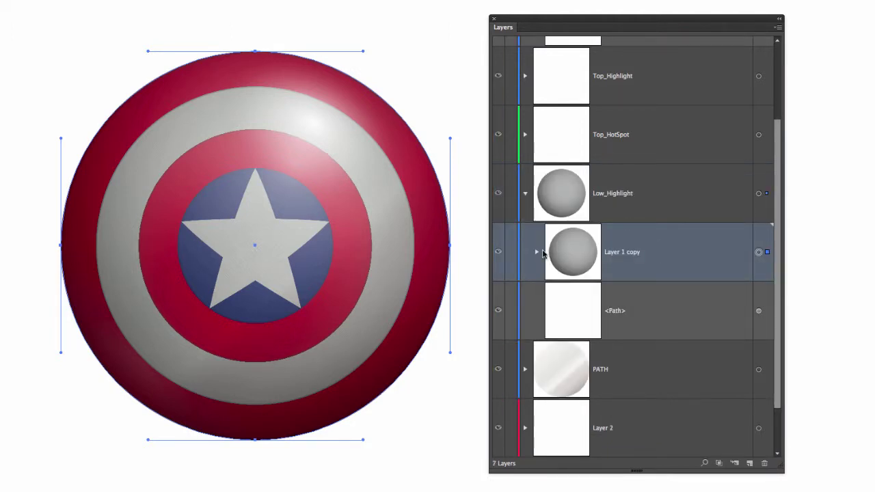
{"action": "left_click", "coordinate": [525, 193]}
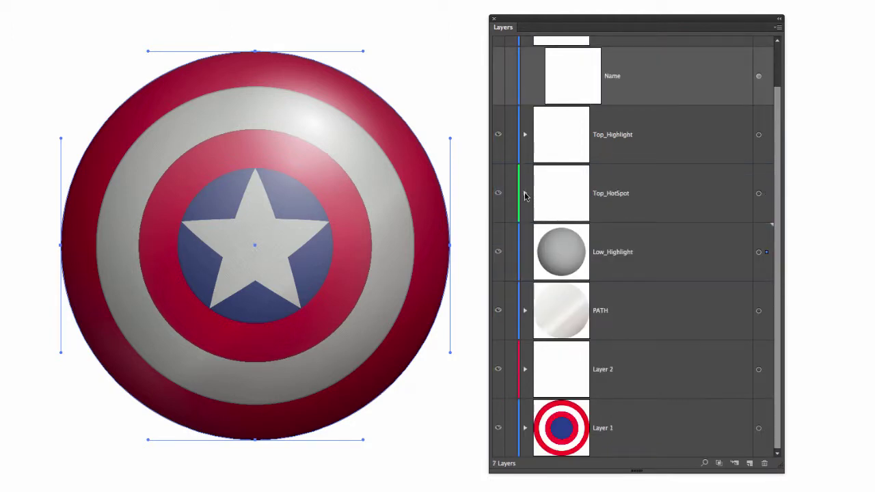
{"action": "left_click", "coordinate": [525, 251]}
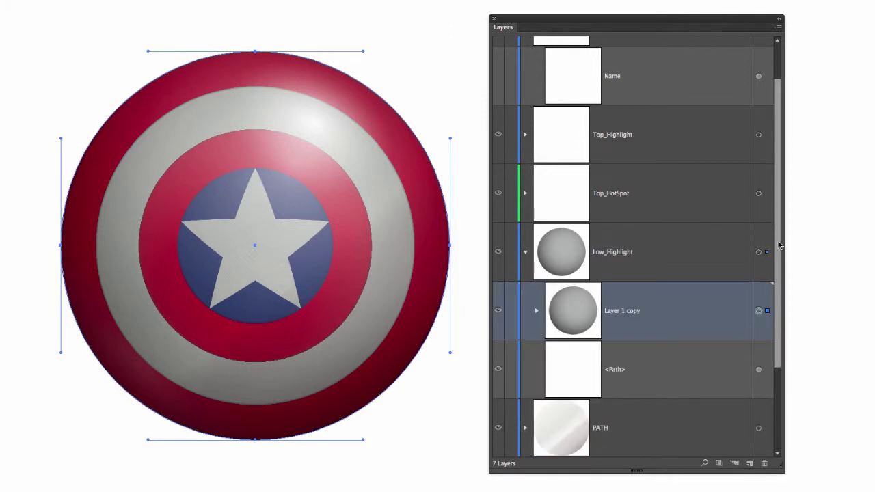
{"action": "left_click_drag", "start_coordinate": [779, 244], "coordinate": [783, 304]}
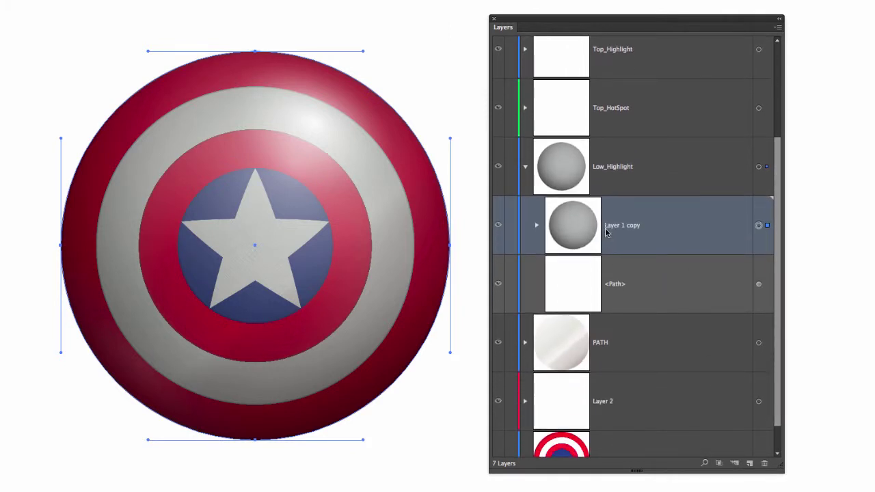
{"action": "left_click", "coordinate": [537, 225]}
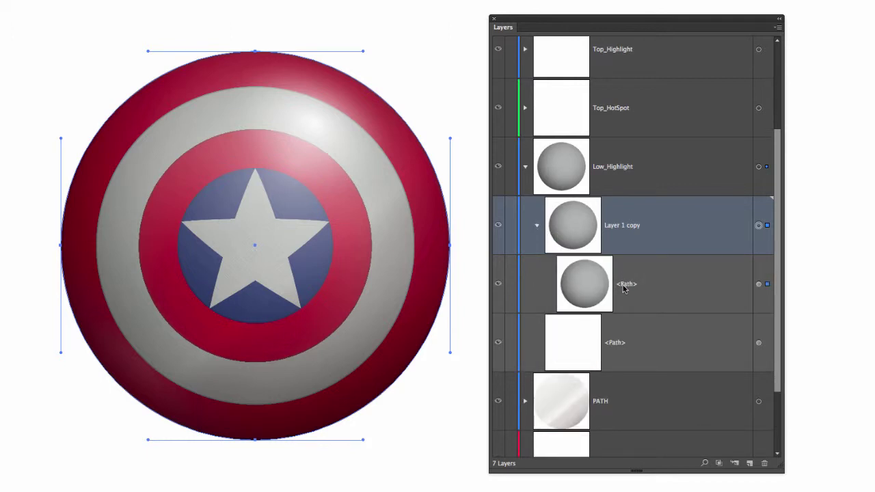
{"action": "left_click", "coordinate": [537, 228], "text": "super"}
{"action": "left_click", "coordinate": [536, 228]}
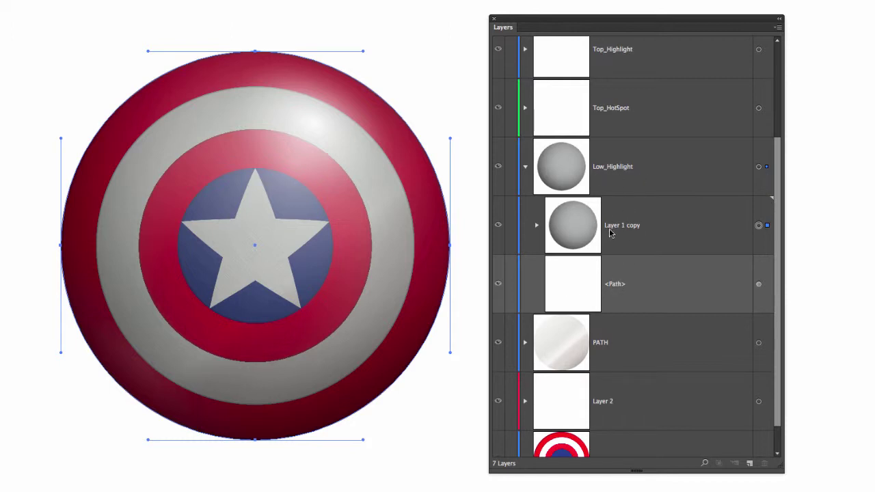
{"action": "left_click_drag", "start_coordinate": [619, 230], "coordinate": [623, 150]}
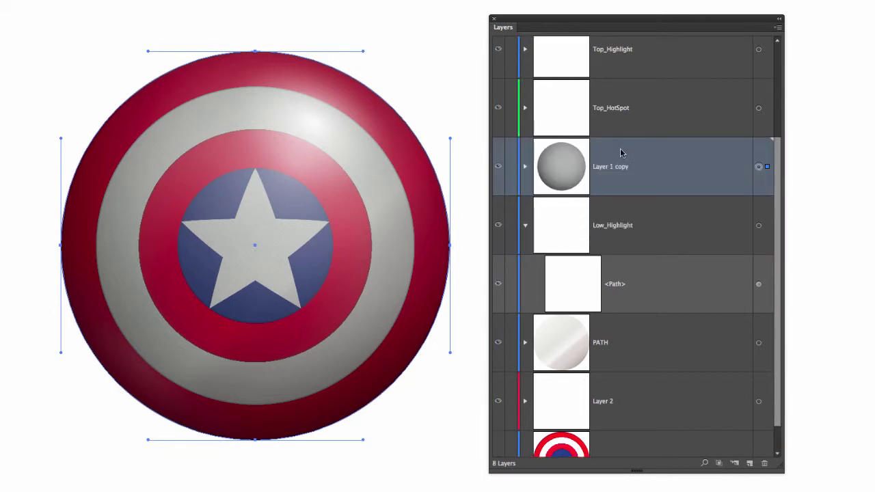
{"action": "left_click", "coordinate": [526, 229]}
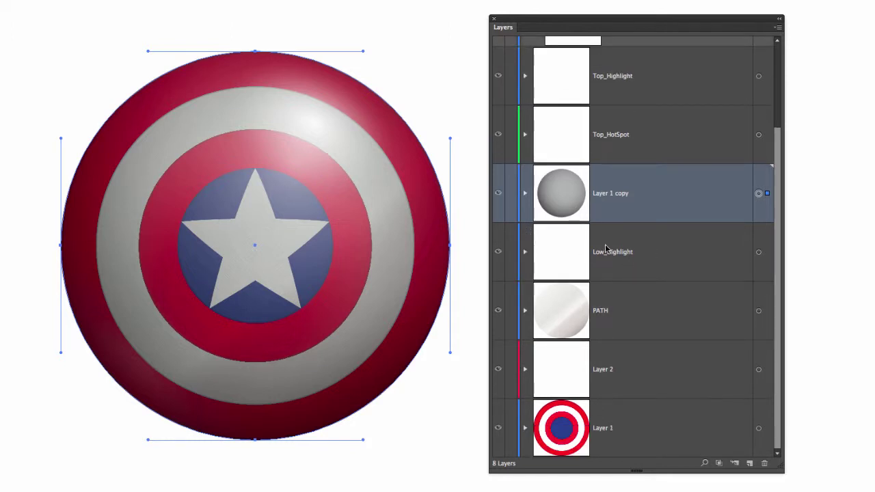
Lock Layer 1 copy, marquee-select artwork across the shield's upper right, then unlock Layer 1 copy
{"action": "left_click", "coordinate": [510, 194]}
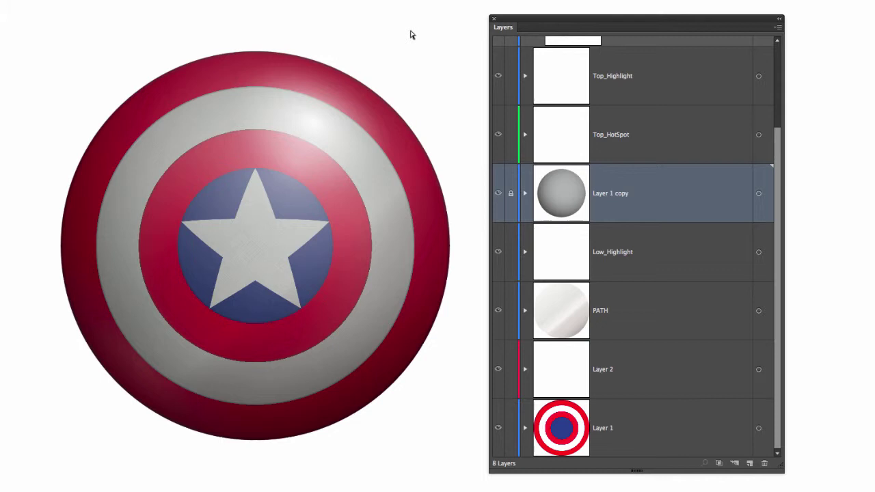
{"action": "left_click_drag", "start_coordinate": [453, 41], "coordinate": [373, 189]}
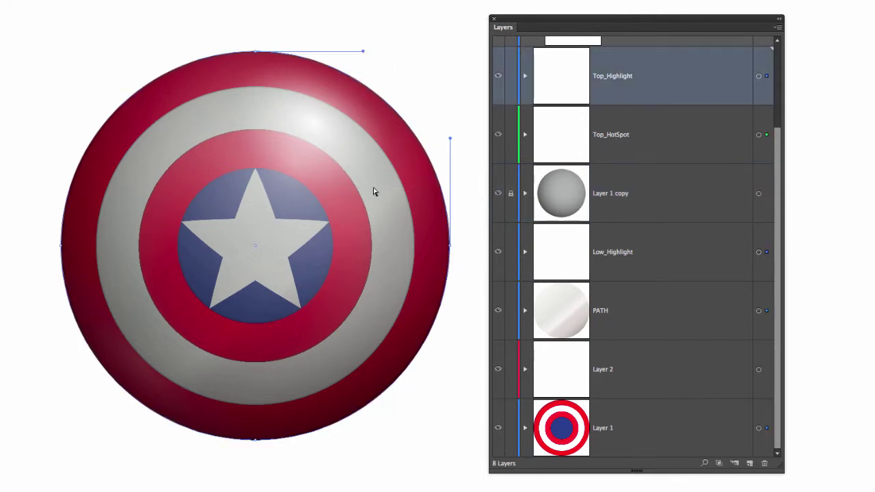
{"action": "left_click_drag", "start_coordinate": [777, 162], "coordinate": [786, 60]}
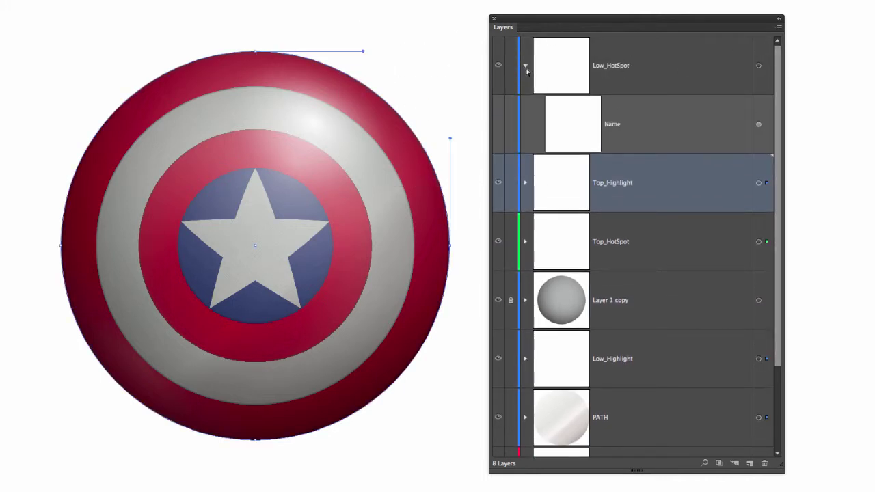
{"action": "left_click_drag", "start_coordinate": [462, 38], "coordinate": [31, 459]}
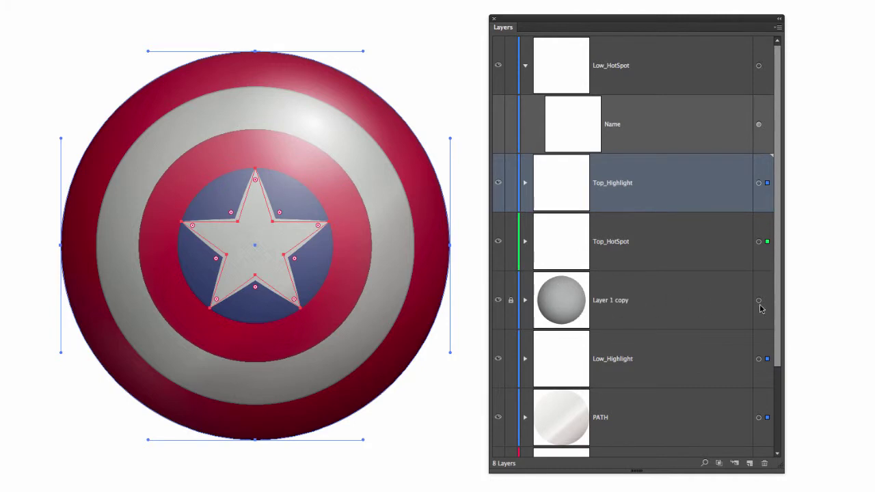
{"action": "left_click", "coordinate": [510, 301]}
Give Top_Highlight the Light Red colour label with Template left off, then deselect the artwork
{"action": "double_click", "coordinate": [670, 187]}
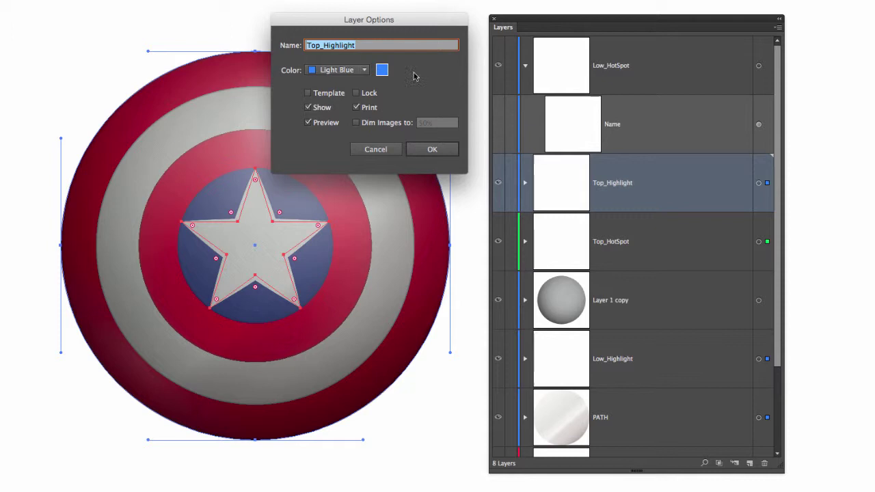
{"action": "left_click", "coordinate": [363, 70]}
{"action": "left_click", "coordinate": [344, 110]}
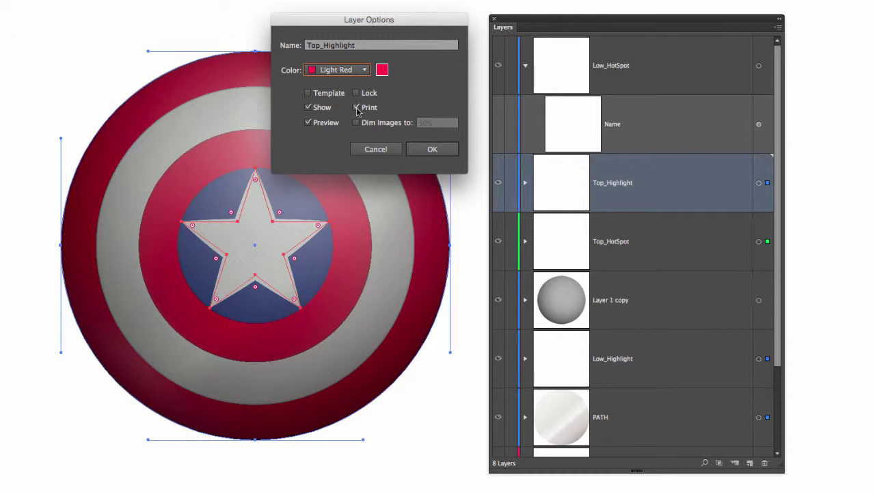
{"action": "left_click", "coordinate": [307, 93]}
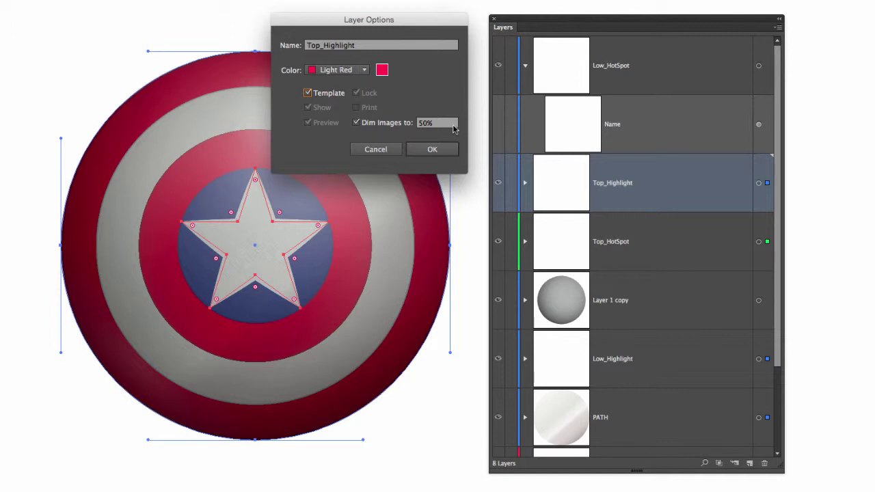
{"action": "left_click", "coordinate": [308, 93]}
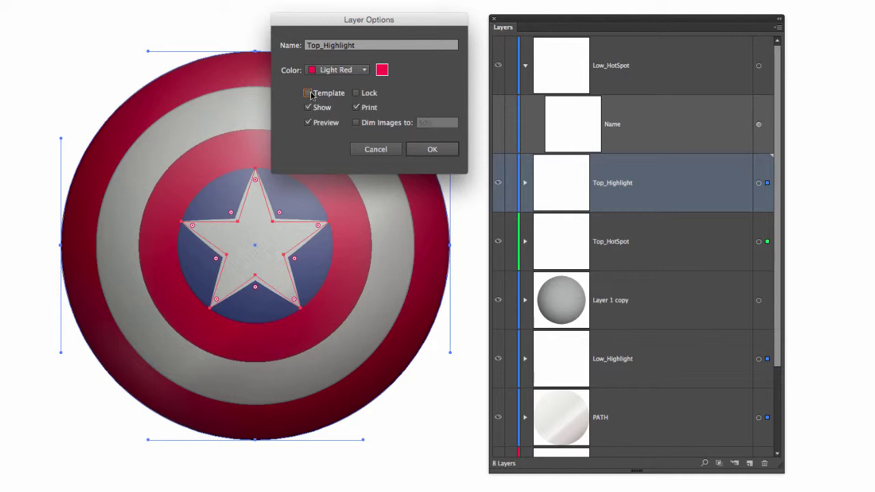
{"action": "left_click", "coordinate": [429, 149]}
{"action": "left_click", "coordinate": [457, 48]}
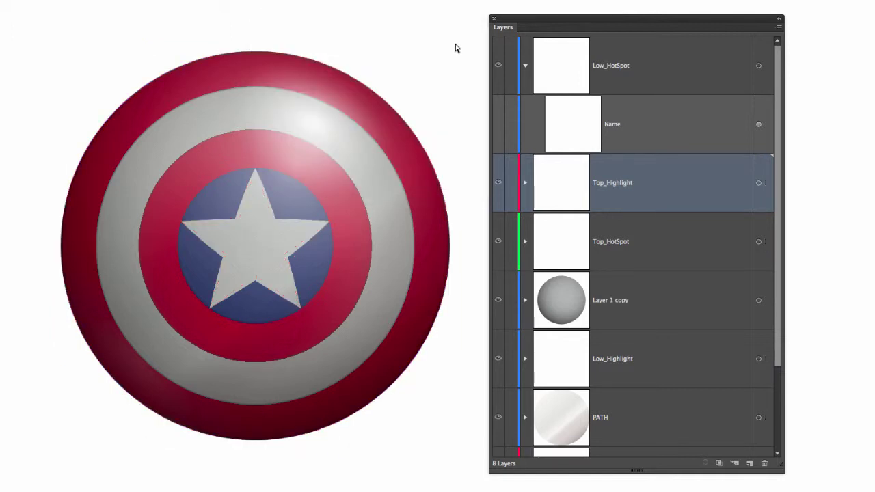
Collapse and re-expand Low_HotSpot, then select its Name sublayer
{"action": "left_click", "coordinate": [525, 66]}
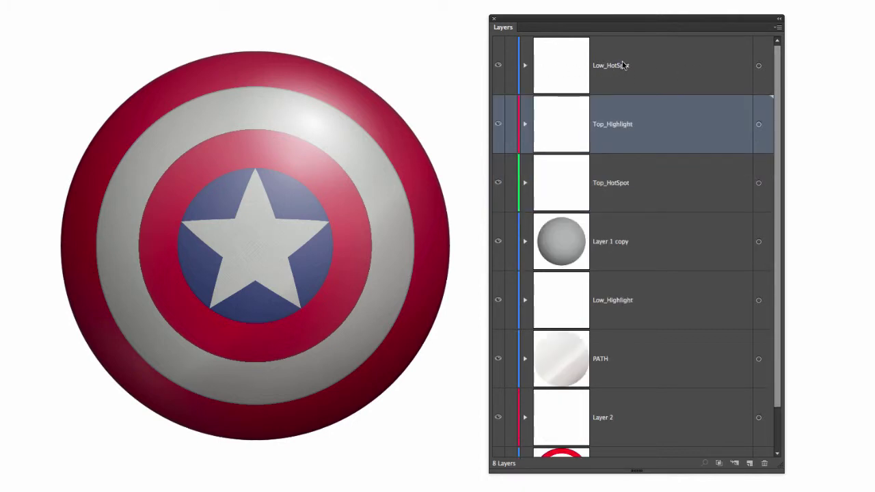
{"action": "left_click", "coordinate": [623, 65]}
{"action": "left_click", "coordinate": [524, 65]}
{"action": "left_click", "coordinate": [643, 121]}
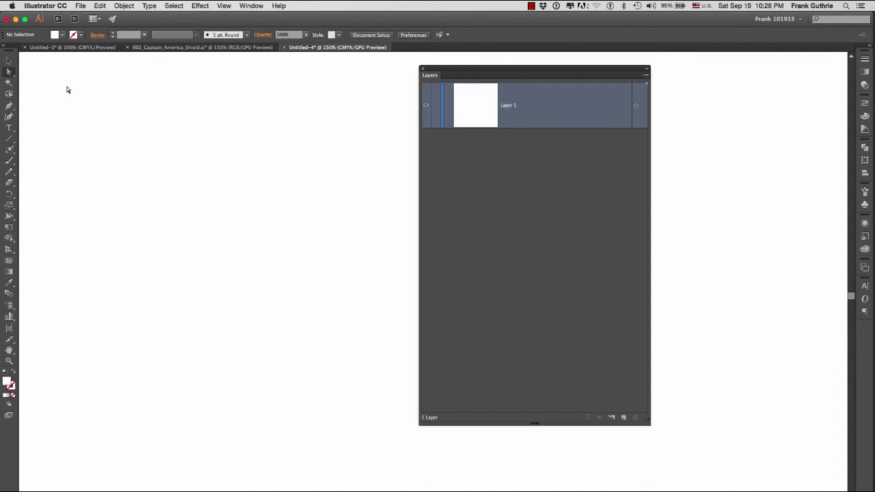
Place LAFC_Shield_Sketch.jpg from the Desktop, dragging it out large across the artboard
{"action": "left_click", "coordinate": [80, 6]}
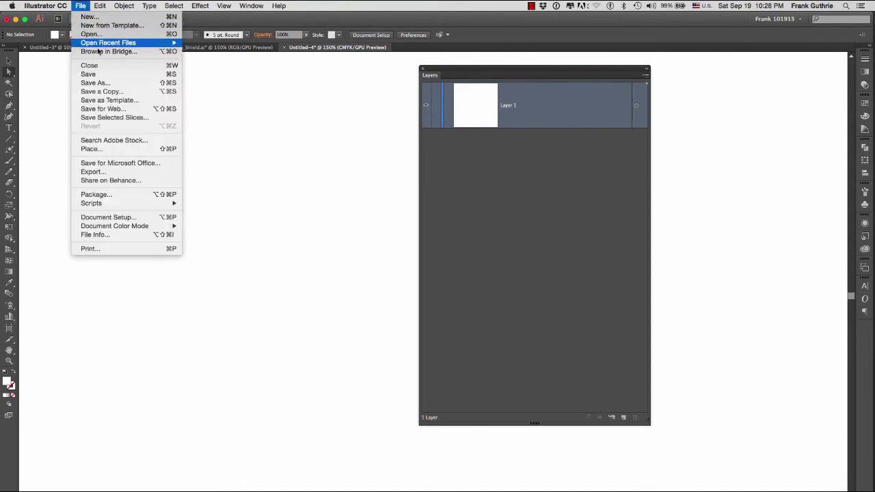
{"action": "left_click", "coordinate": [100, 150]}
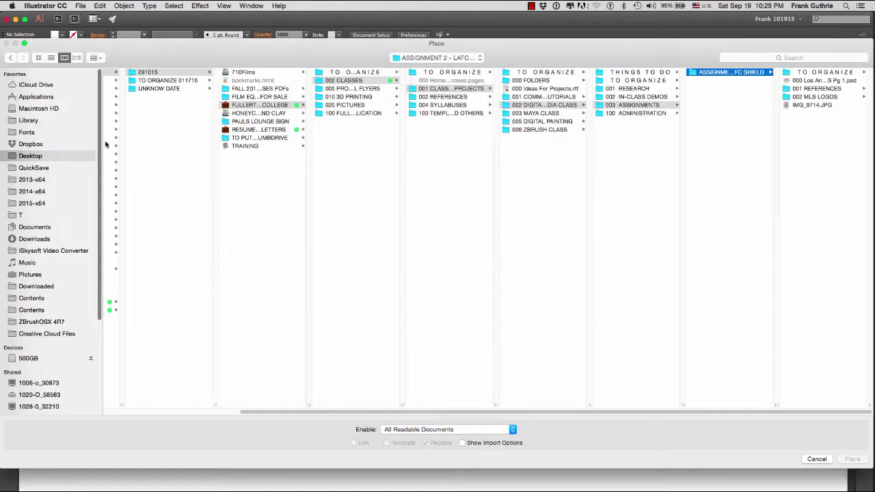
{"action": "left_click", "coordinate": [30, 156]}
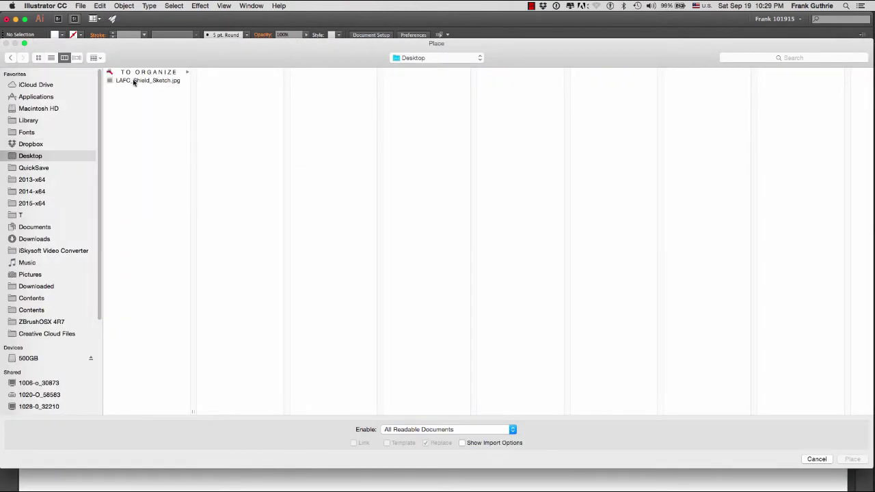
{"action": "double_click", "coordinate": [134, 82]}
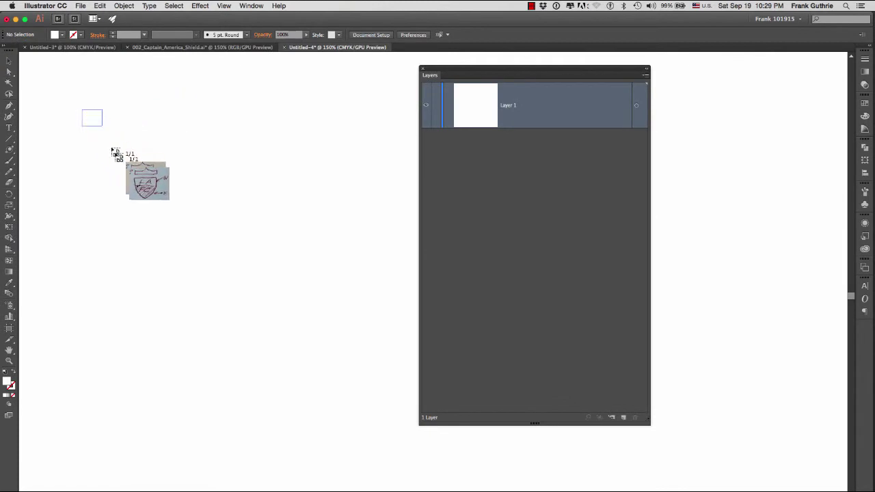
{"action": "mouse_move", "coordinate": [114, 153]}
{"action": "left_mouse_down"}
{"action": "mouse_move", "coordinate": [232, 328]}
{"action": "mouse_move", "coordinate": [332, 430]}
{"action": "mouse_move", "coordinate": [412, 477]}
{"action": "left_mouse_up"}
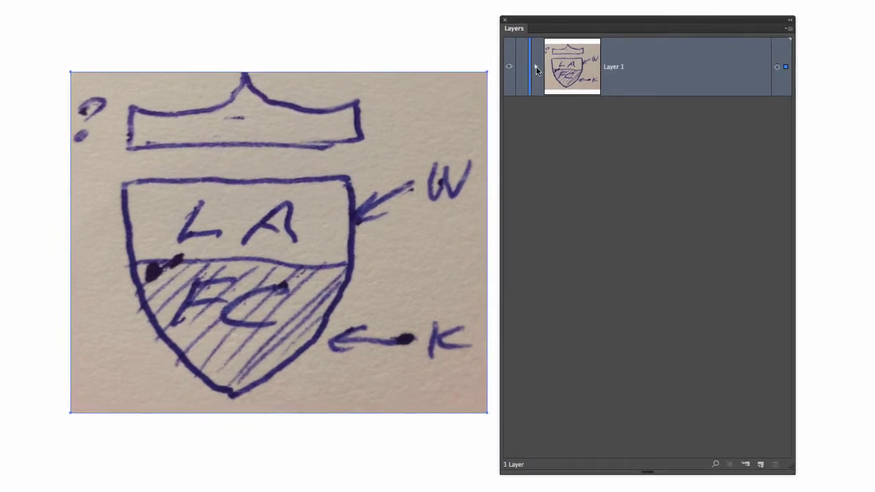
Expand Layer 1 and rename it Sketch_L
{"action": "left_click", "coordinate": [536, 66]}
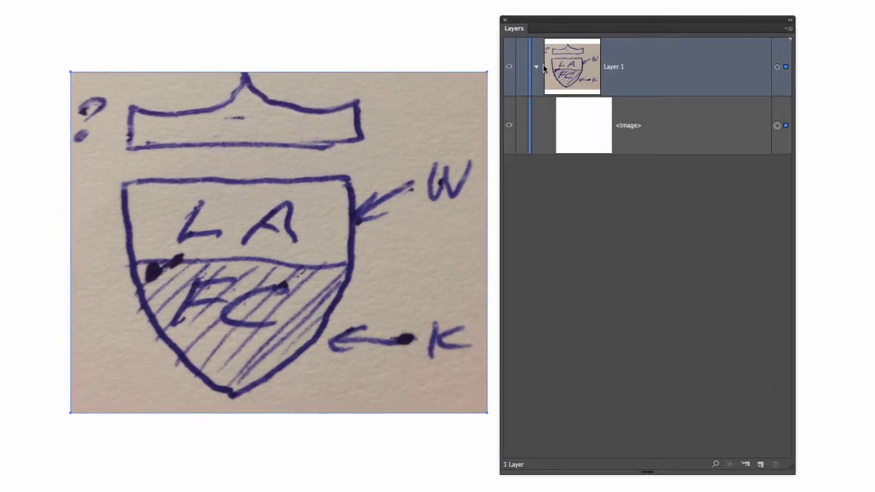
{"action": "double_click", "coordinate": [617, 69]}
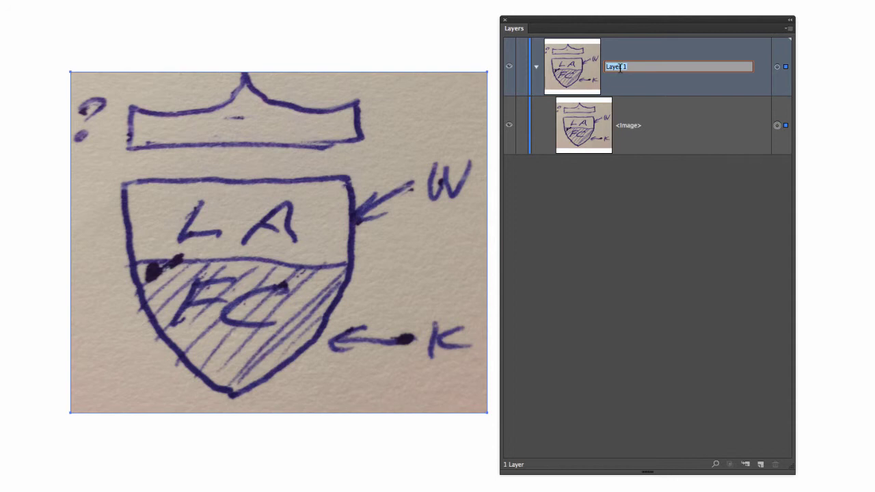
{"action": "type", "text": "Sketch_L"}
{"action": "key", "text": "Return"}
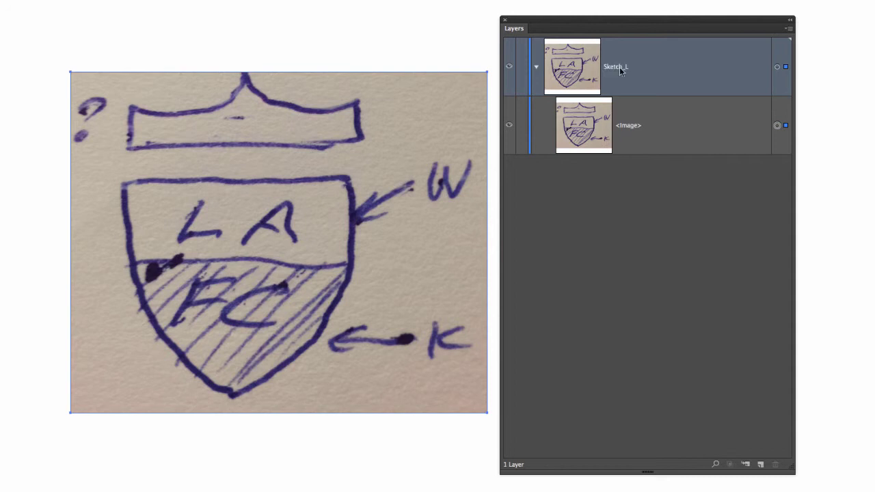
Rename the placed <Image> sublayer to Sketch
{"action": "double_click", "coordinate": [632, 127]}
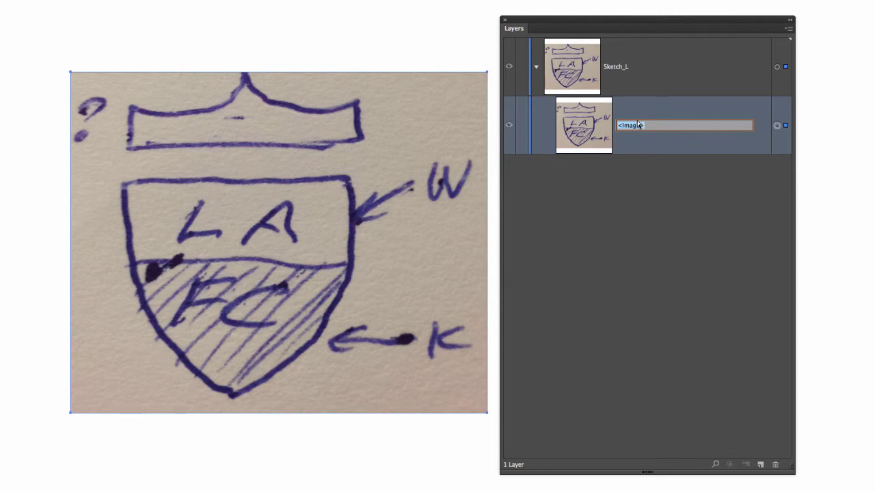
{"action": "type", "text": "Sketch"}
{"action": "key", "text": "Return"}
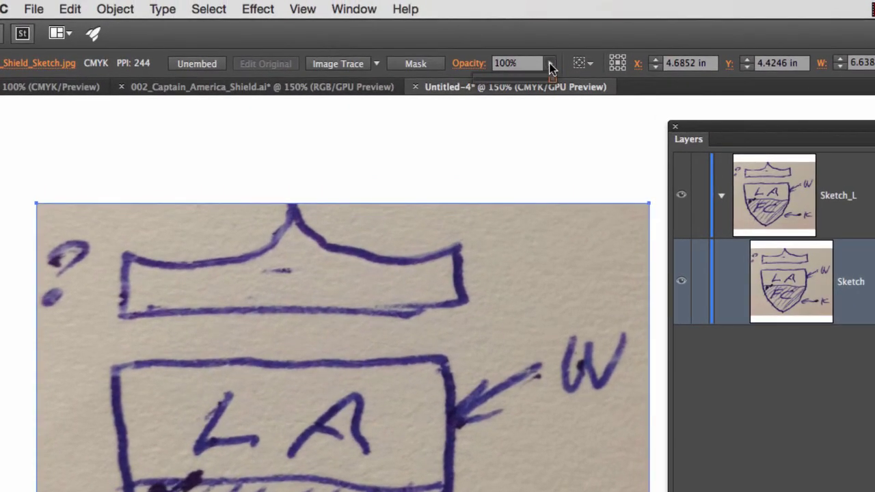
Lower the sketch image's opacity, lock Sketch_L, and add a new Layer 2 above it
{"action": "left_click_drag", "start_coordinate": [551, 80], "coordinate": [509, 82]}
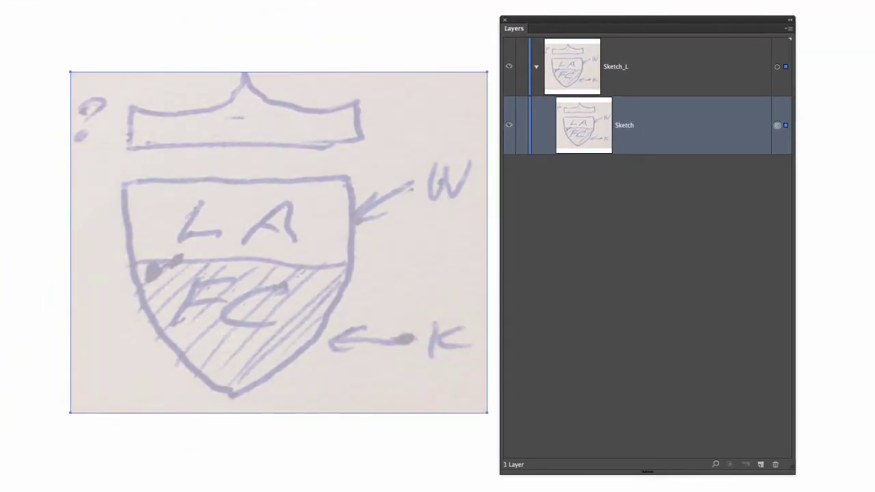
{"action": "left_click", "coordinate": [632, 65]}
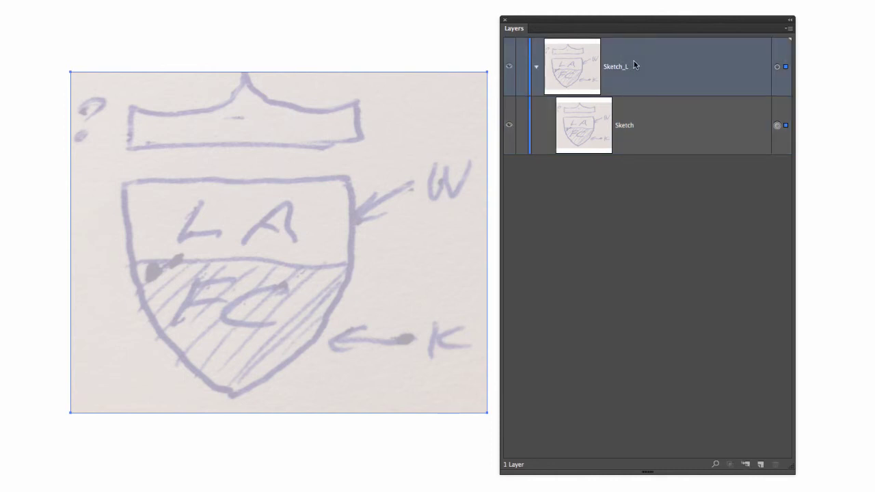
{"action": "left_click", "coordinate": [522, 66]}
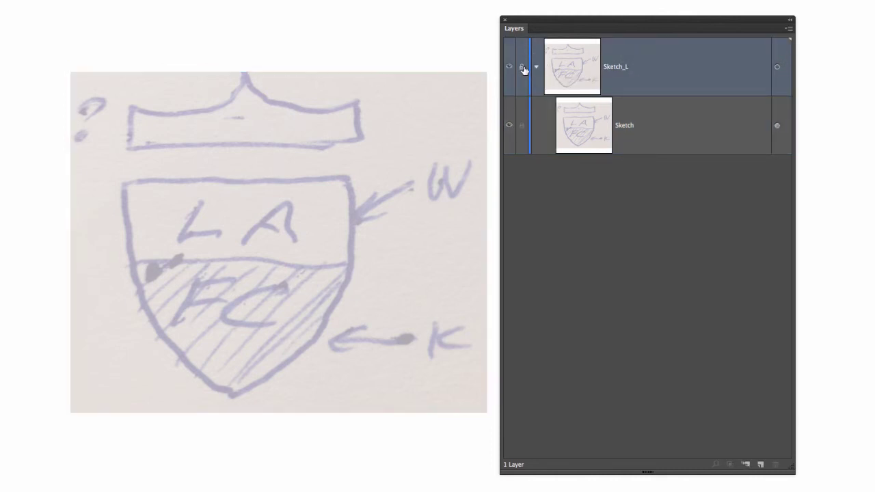
{"action": "left_click", "coordinate": [759, 465]}
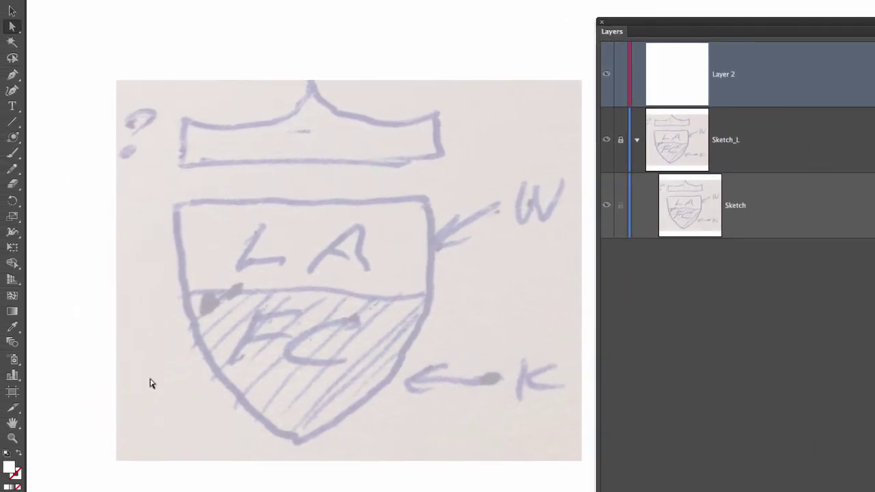
Set a black stroke with no fill and start a Pen path at the shield's top-left corner
{"action": "double_click", "coordinate": [9, 469]}
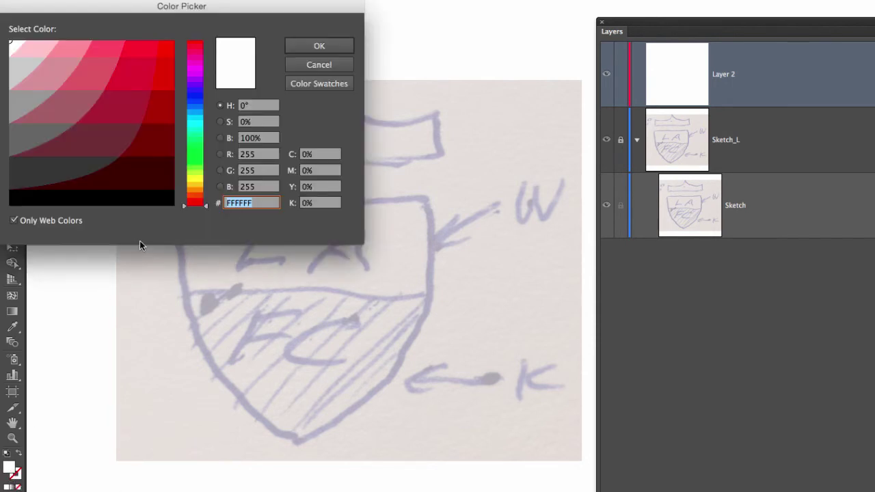
{"action": "left_click", "coordinate": [18, 200]}
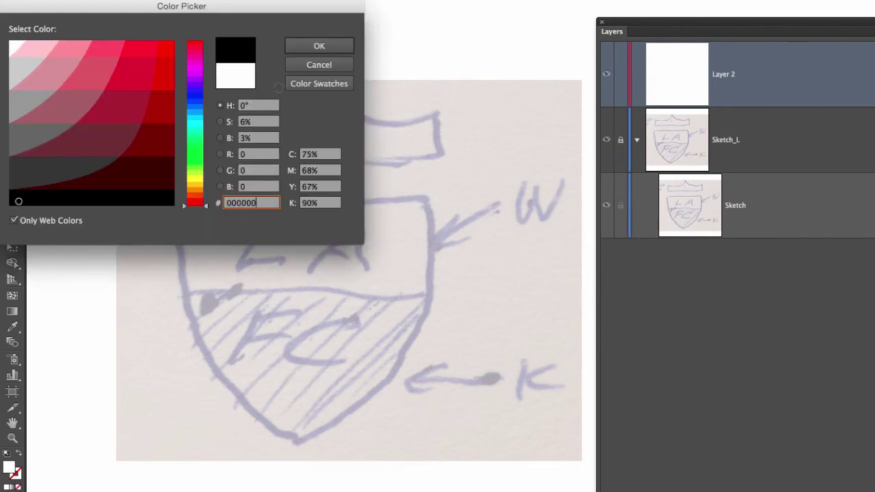
{"action": "left_click", "coordinate": [314, 47]}
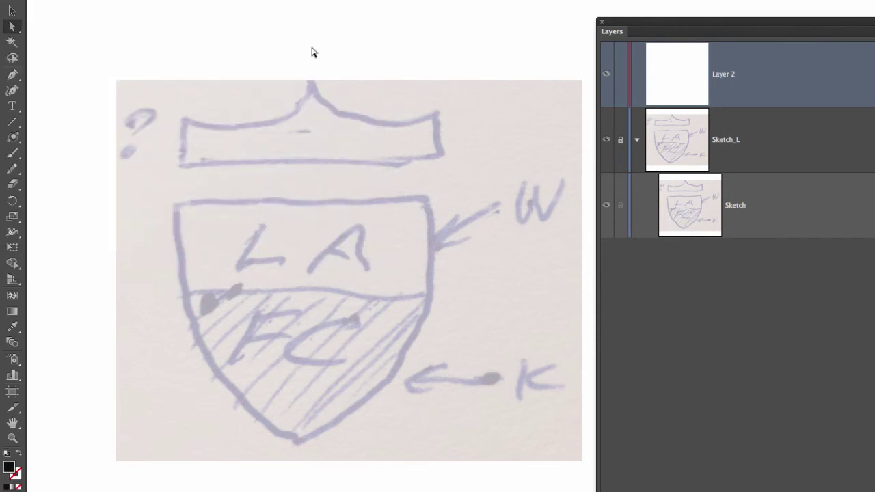
{"action": "left_click", "coordinate": [19, 456]}
{"action": "left_click", "coordinate": [12, 76]}
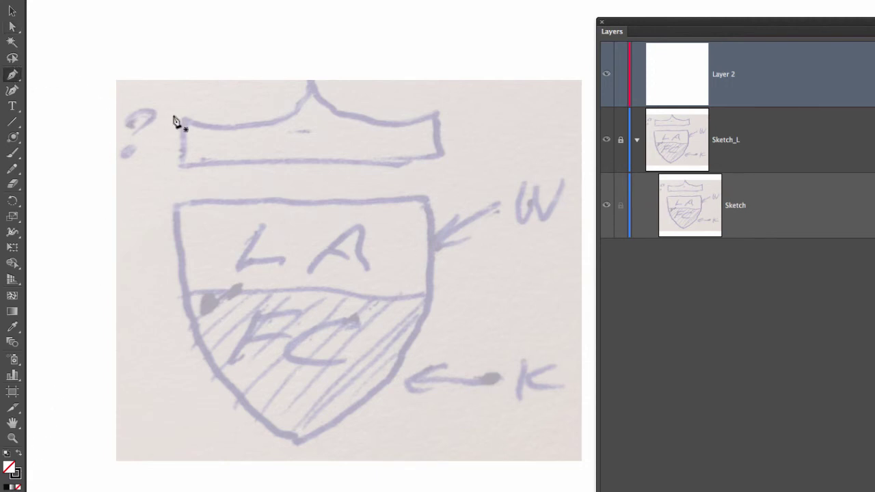
{"action": "left_click", "coordinate": [173, 200]}
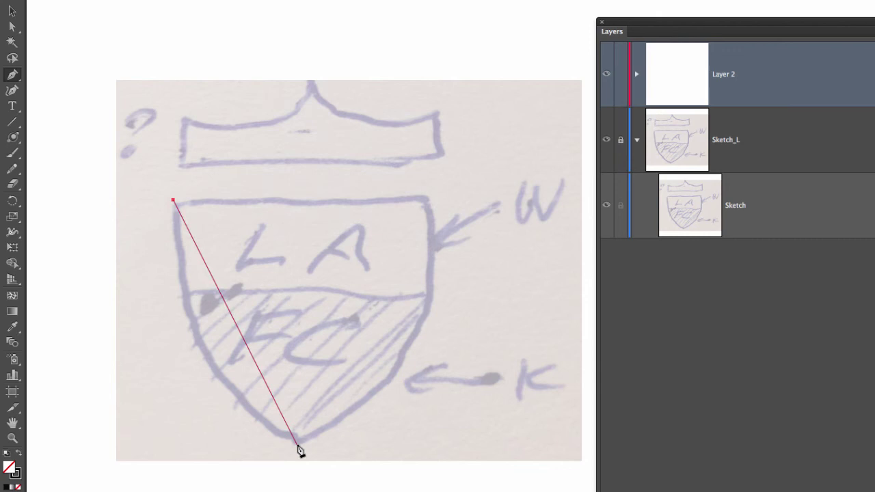